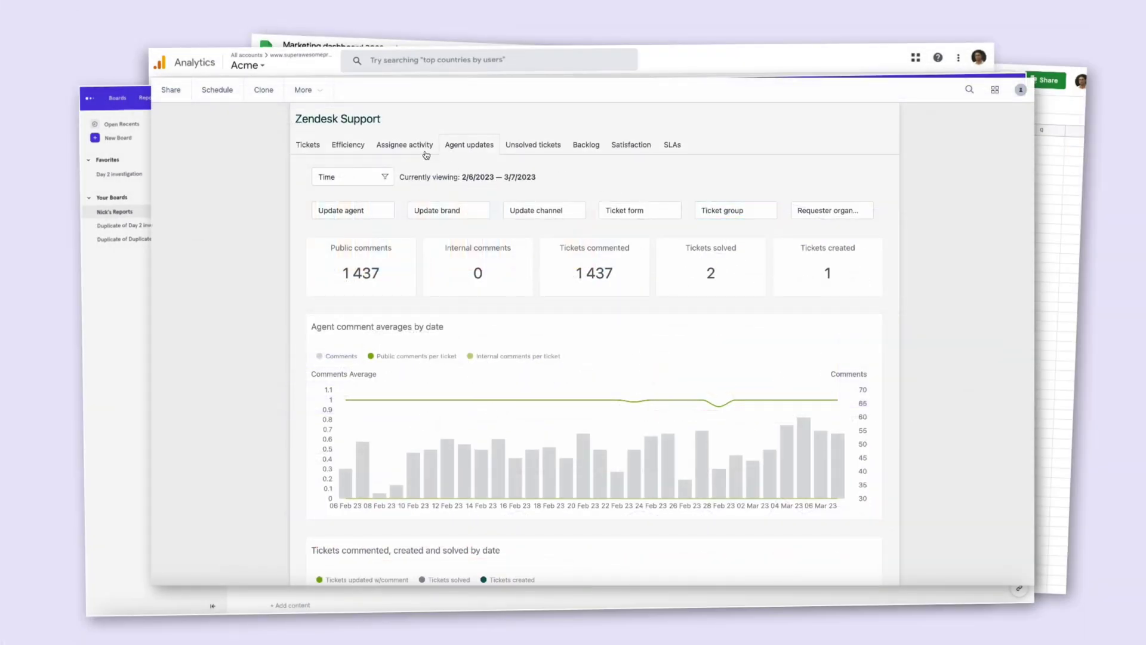
Browse the Assignee activity, Efficiency and Tickets reports, ending on Tickets.
left_click(425, 152)
left_click(340, 147)
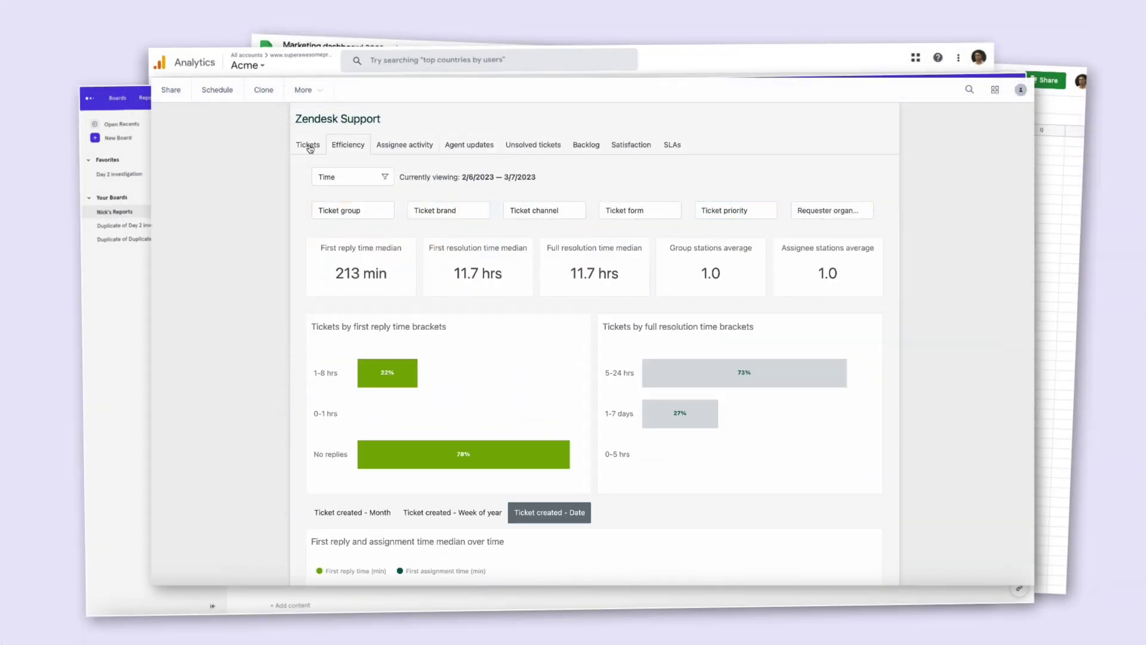
left_click(309, 147)
Check the ticket group, brand, channel and form filter options.
left_click(384, 217)
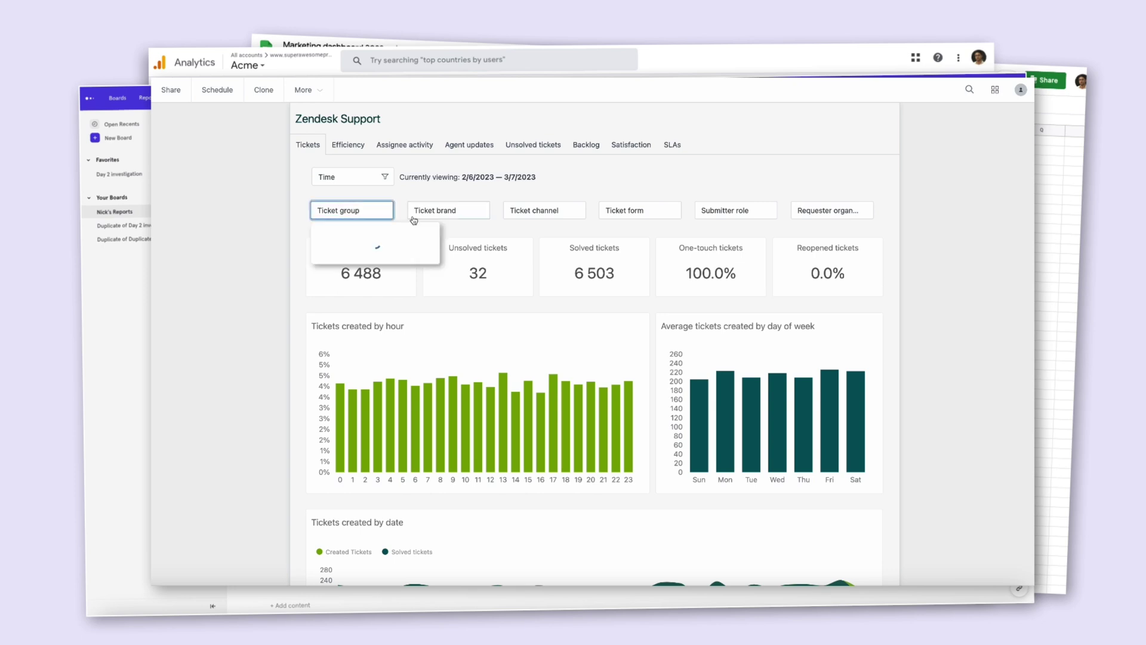
left_click(471, 217)
left_click(559, 214)
left_click(632, 215)
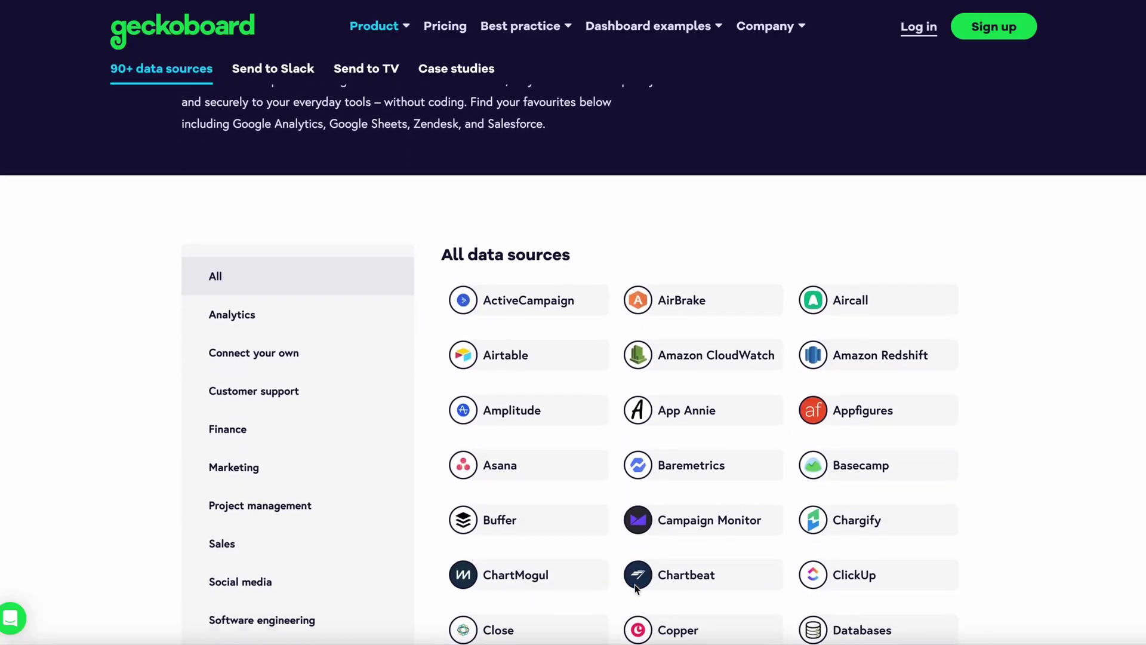
Scroll the 90+ data sources list down to the Zendesk entries.
scroll(636, 588, "down", 10)
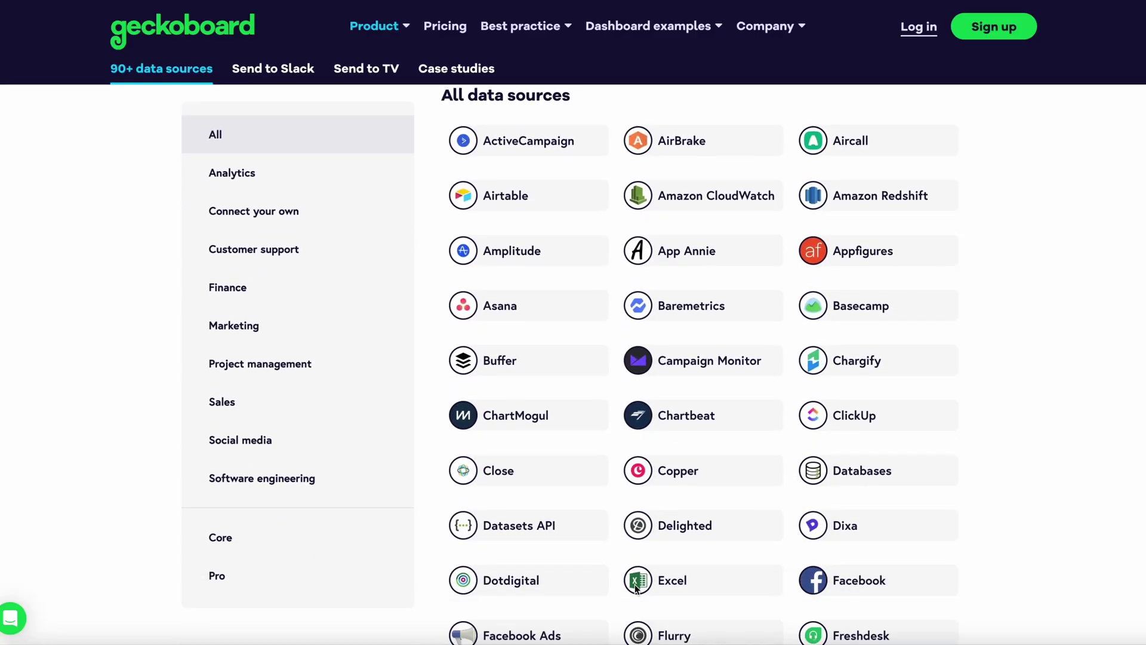
scroll(636, 588, "down", 10)
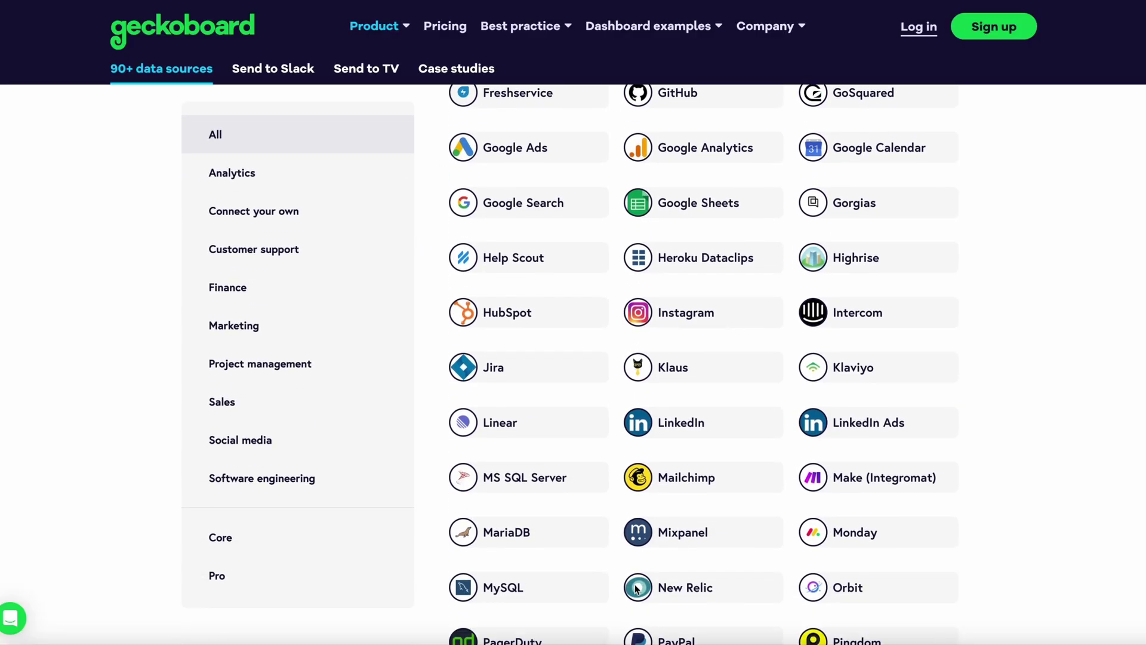
scroll(636, 588, "down", 3)
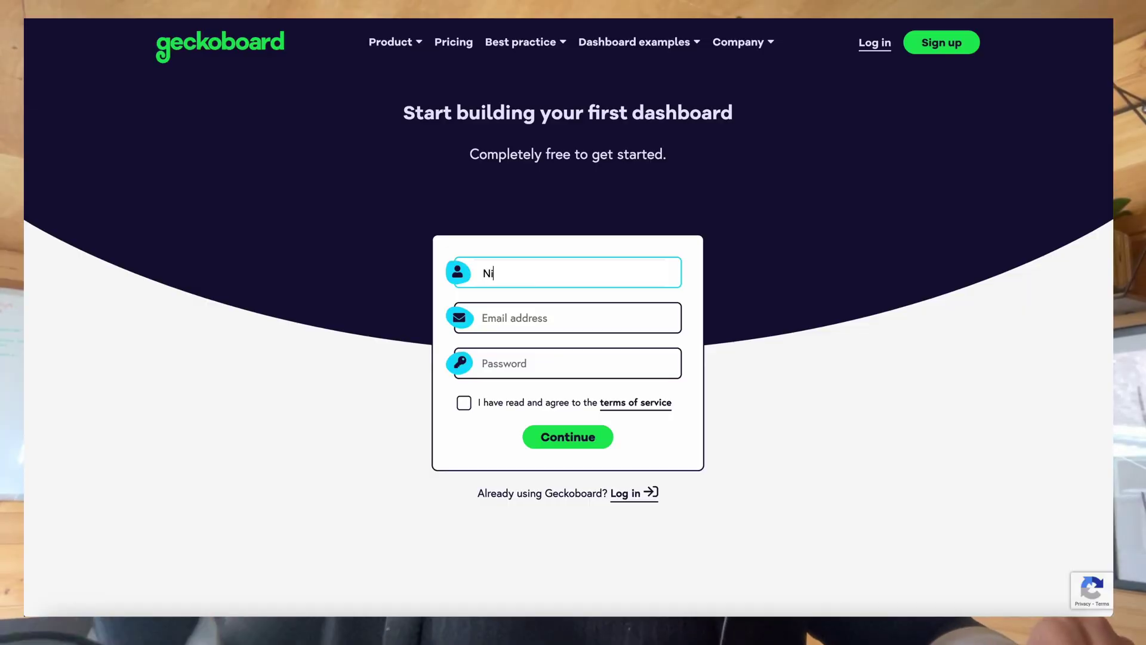
Complete the sign-up form's email and password, then start adding a Company Dashboard widget.
key("Tab")
type("pass")
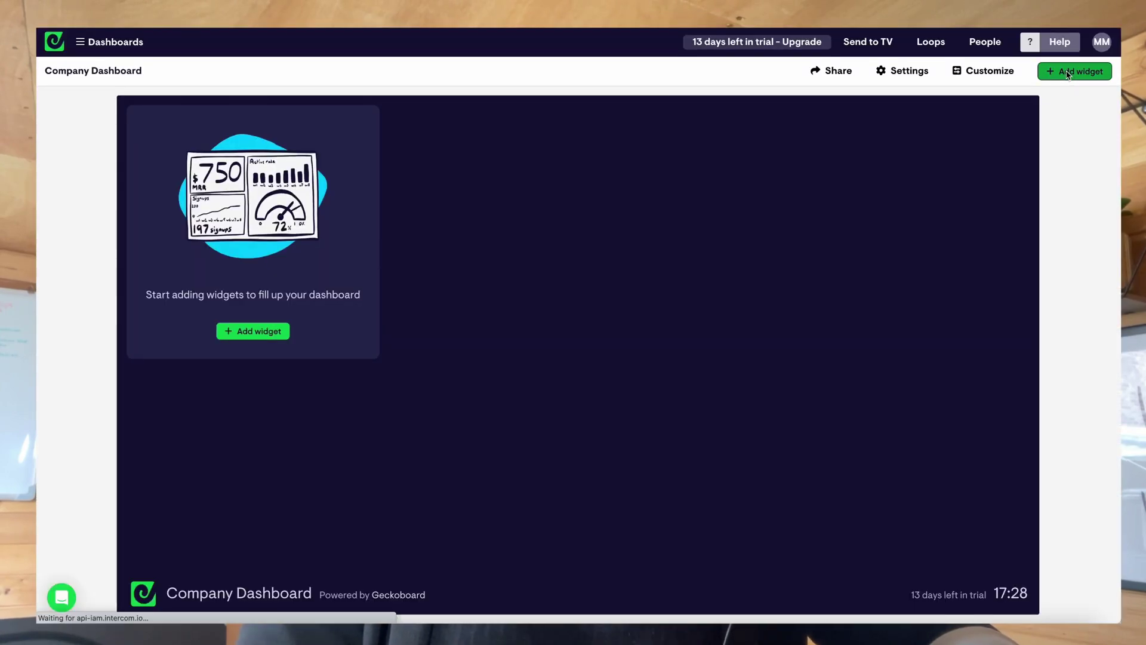
left_click(1068, 75)
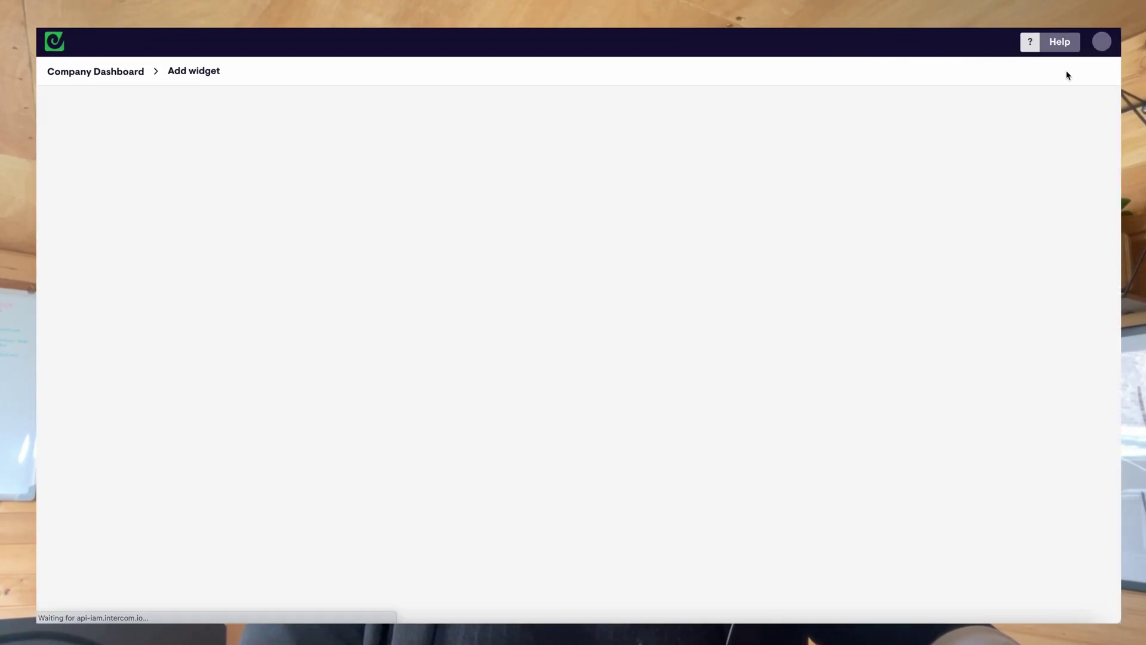
Search data sources for 'zend' and connect Zendesk Support using the company's Zendesk subdomain.
scroll(993, 335, "down", 8)
scroll(992, 336, "down", 13)
scroll(997, 304, "up", 20)
left_click(397, 162)
type("zend")
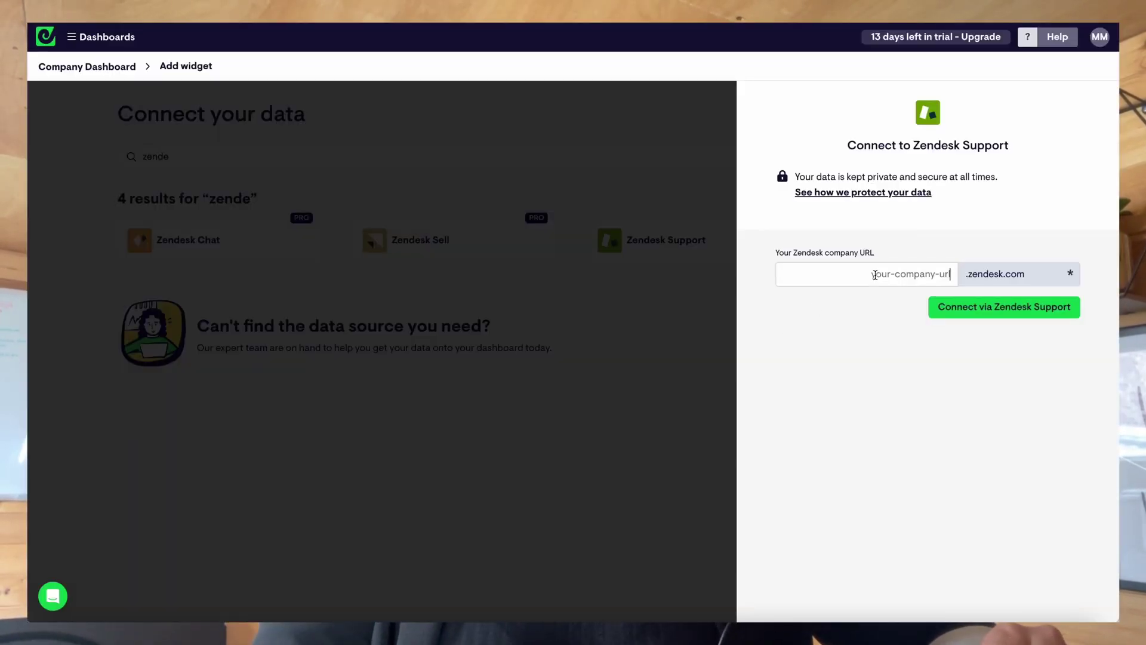
type("z3ngecko")
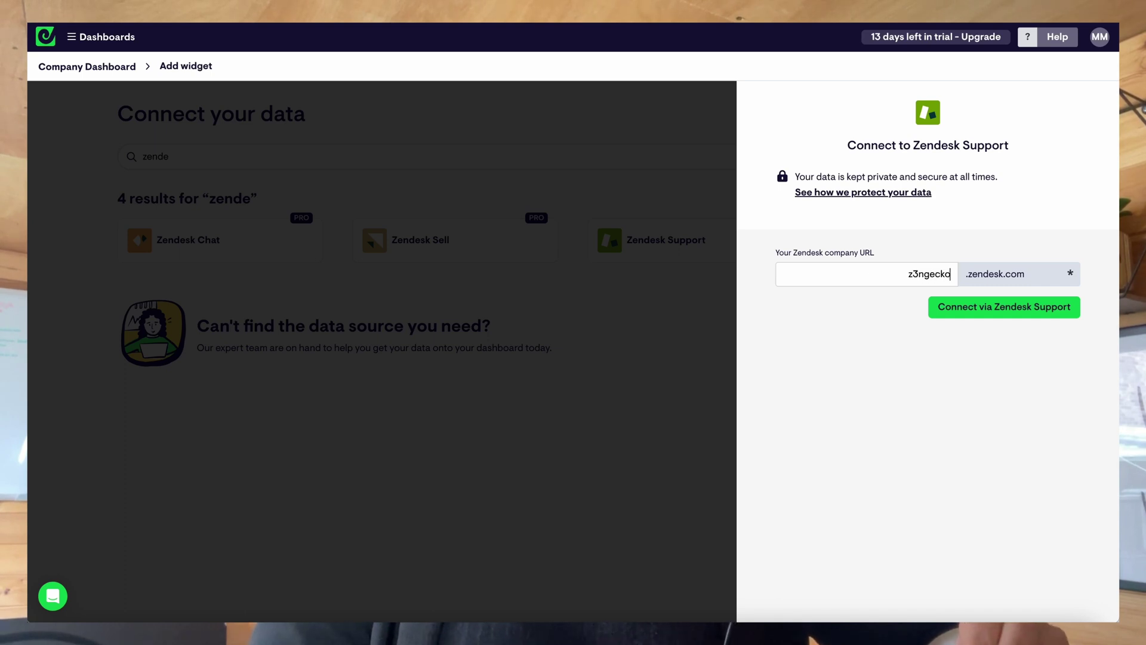
type("board")
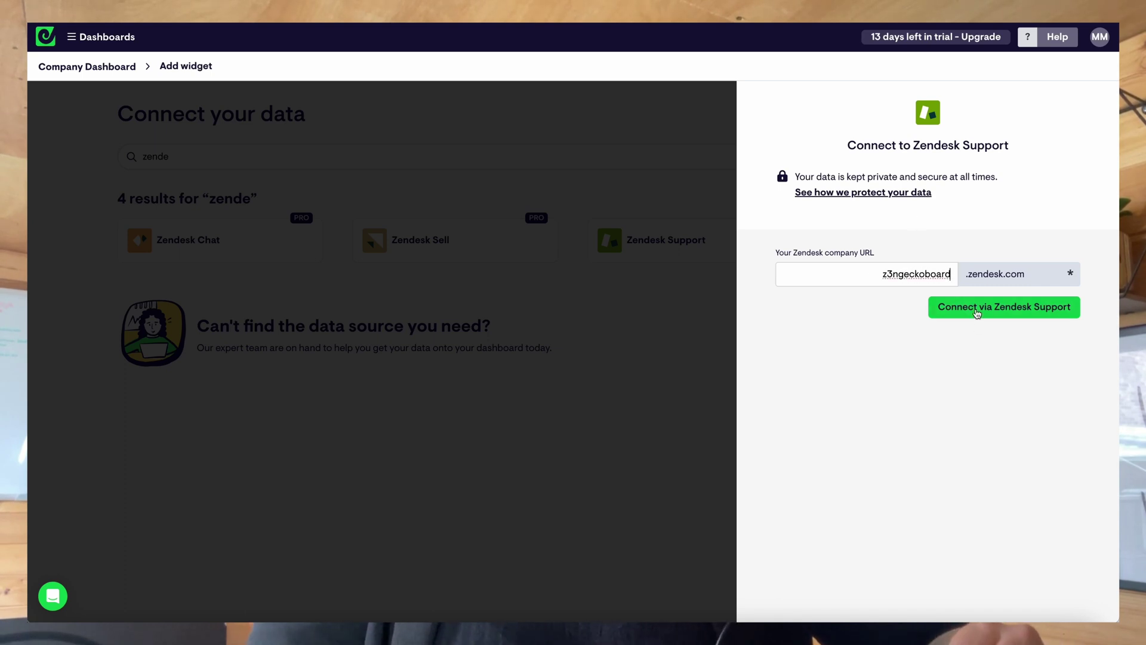
left_click(977, 311)
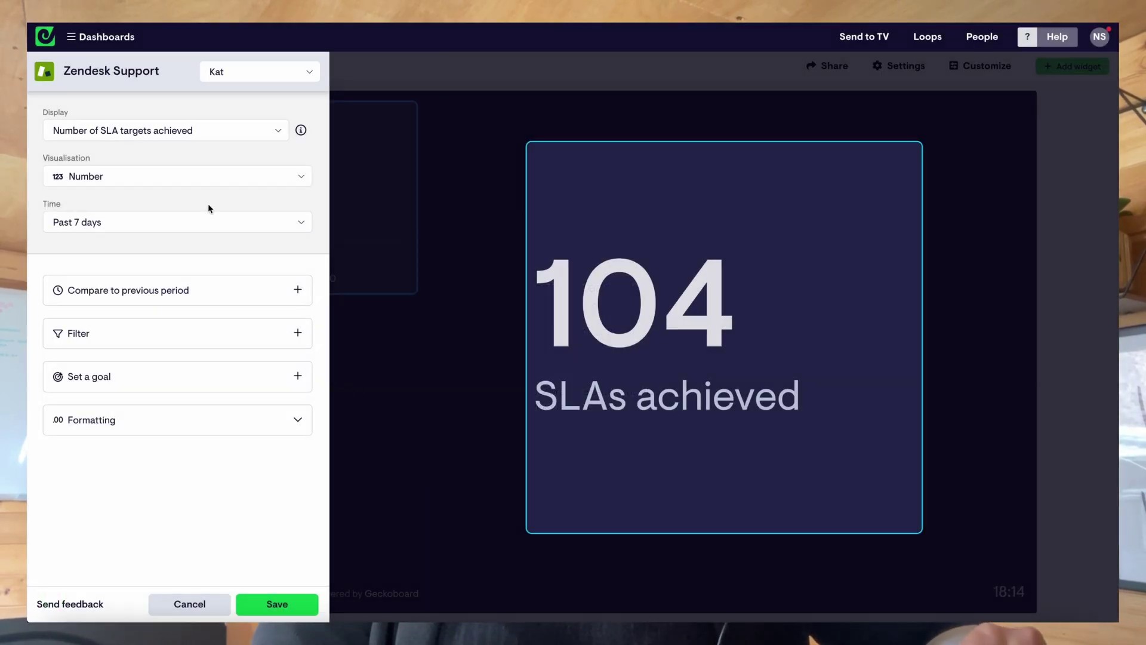
Display the received tickets count and title the widget 'Tickets received'.
left_click(197, 130)
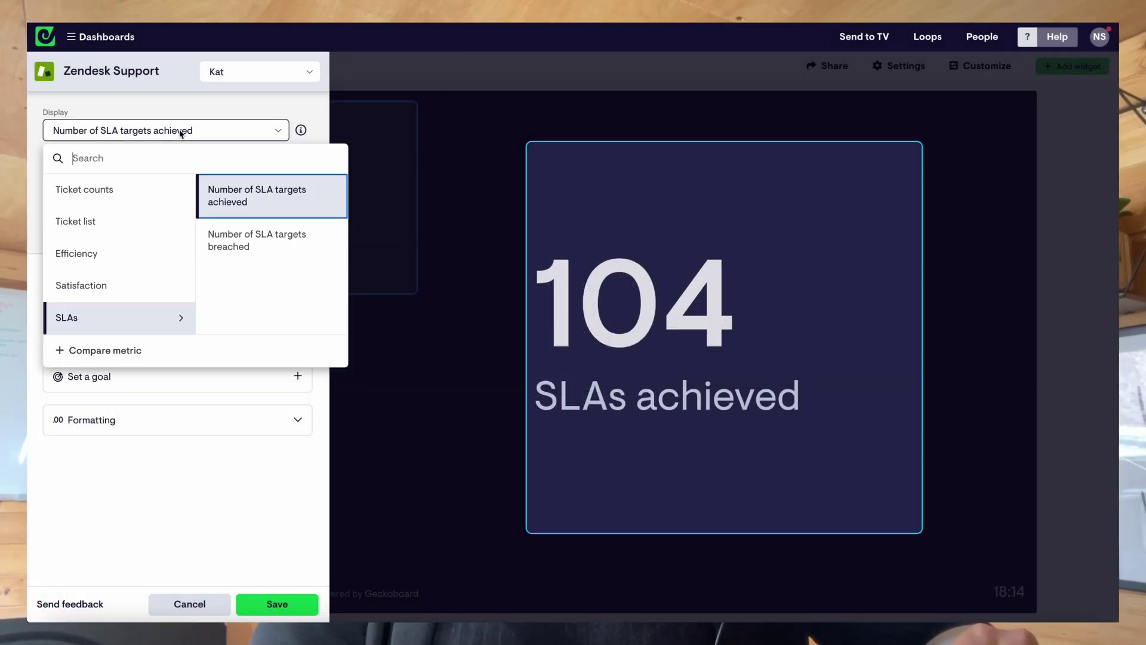
left_click(149, 191)
left_click(244, 253)
left_click(808, 414)
type("Tickets received")
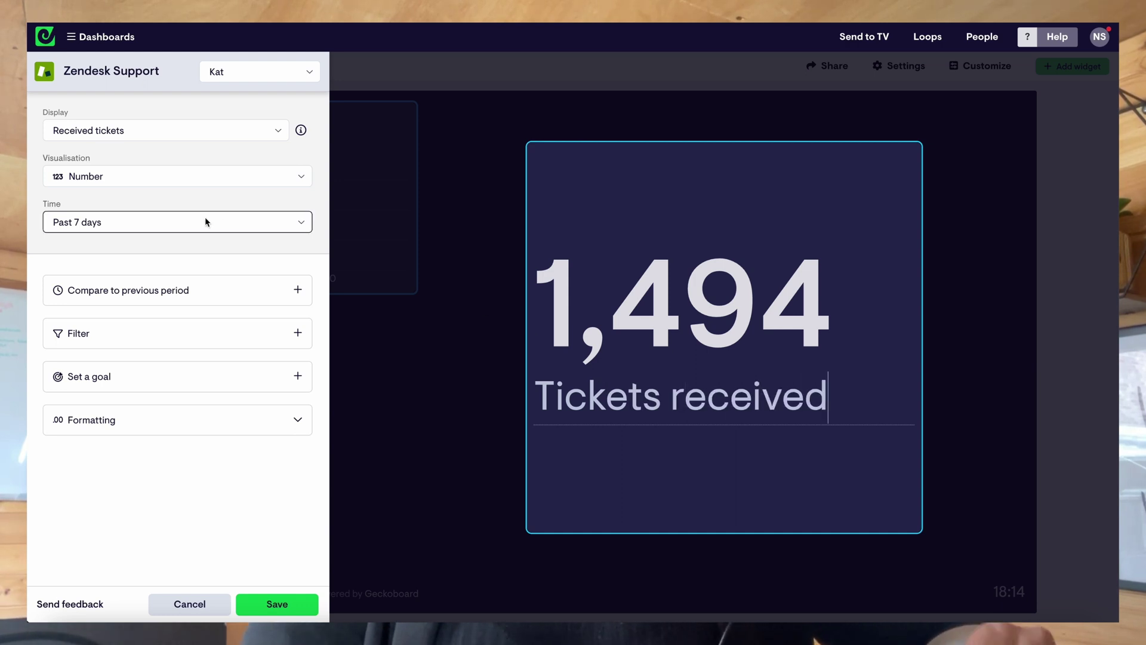
Limit the time period to Today and show it as a Column Chart.
left_click(206, 222)
scroll(205, 303, "down", 2)
scroll(204, 303, "down", 2)
left_click(204, 303)
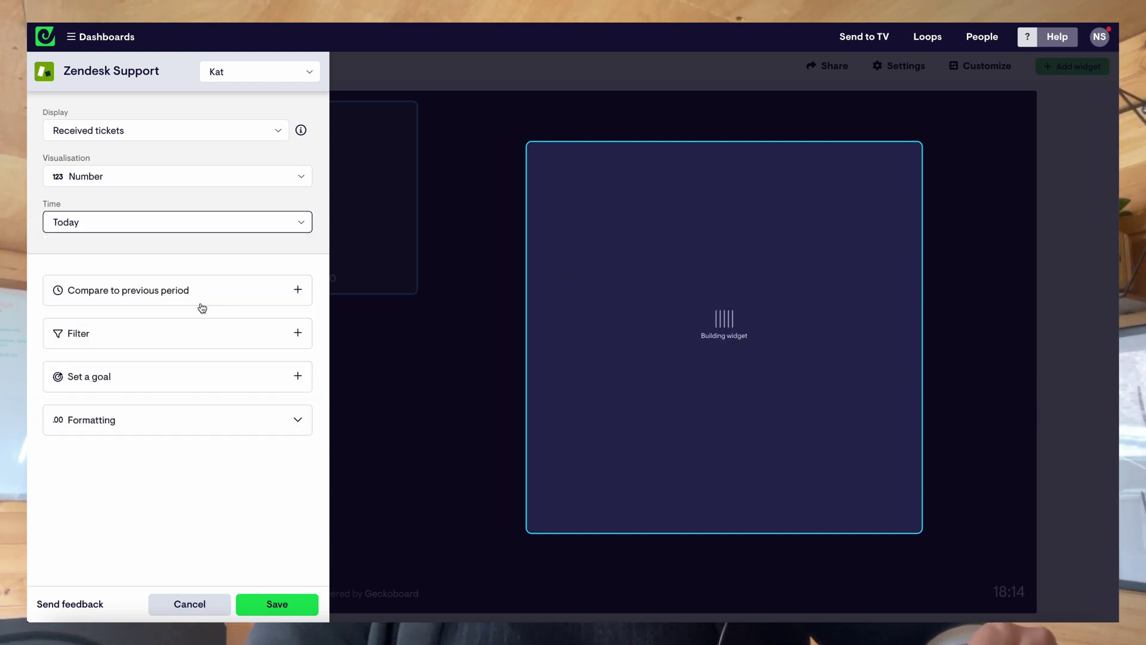
left_click(152, 178)
left_click(184, 271)
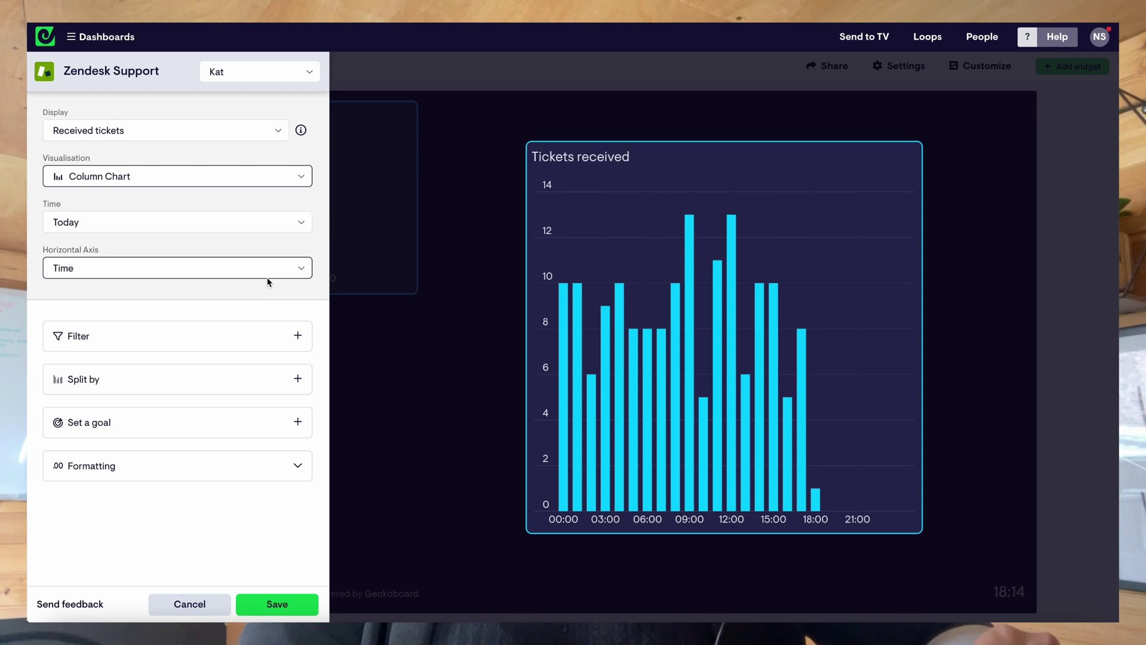
Filter the chart to Group is Urgent matters and save the widget.
left_click(239, 341)
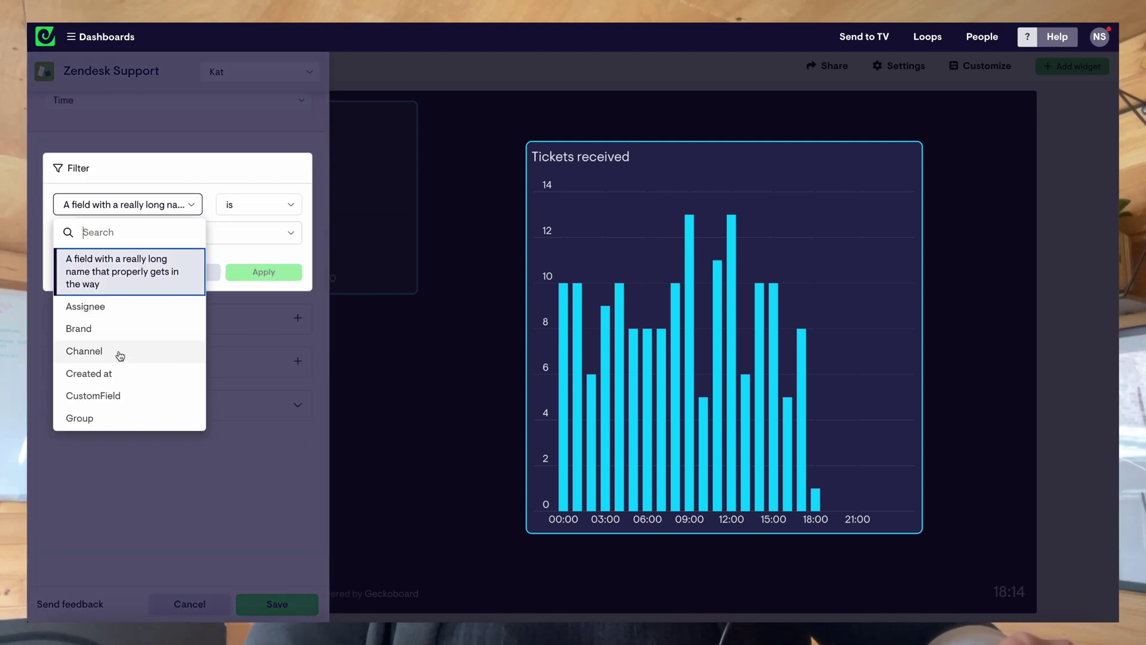
left_click(114, 418)
left_click(97, 236)
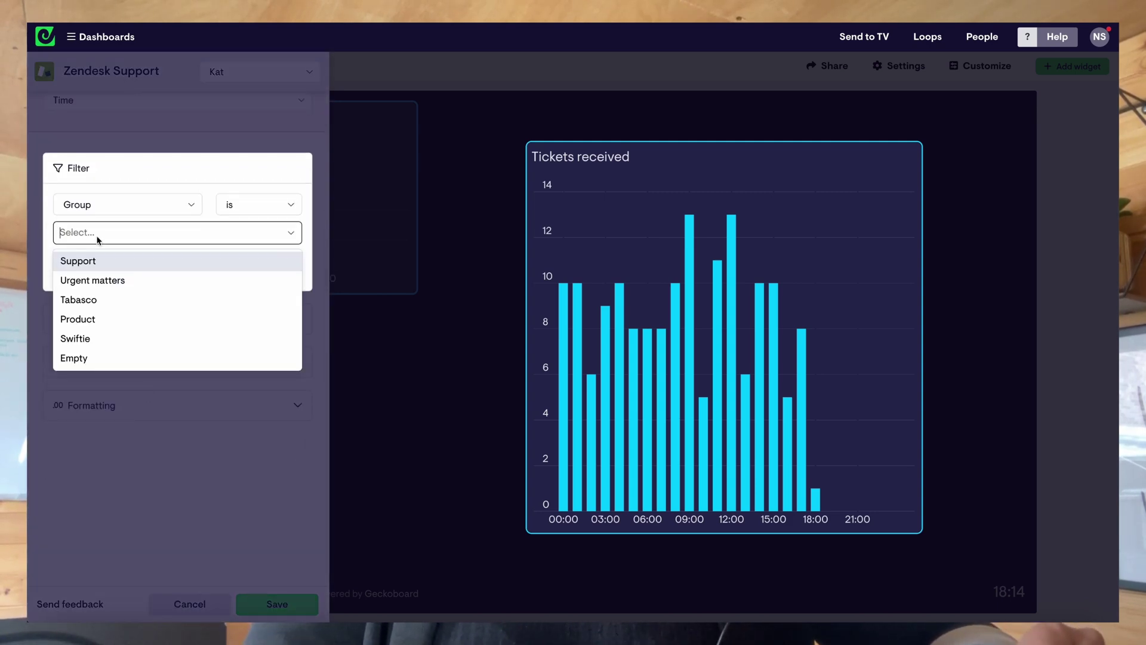
left_click(88, 281)
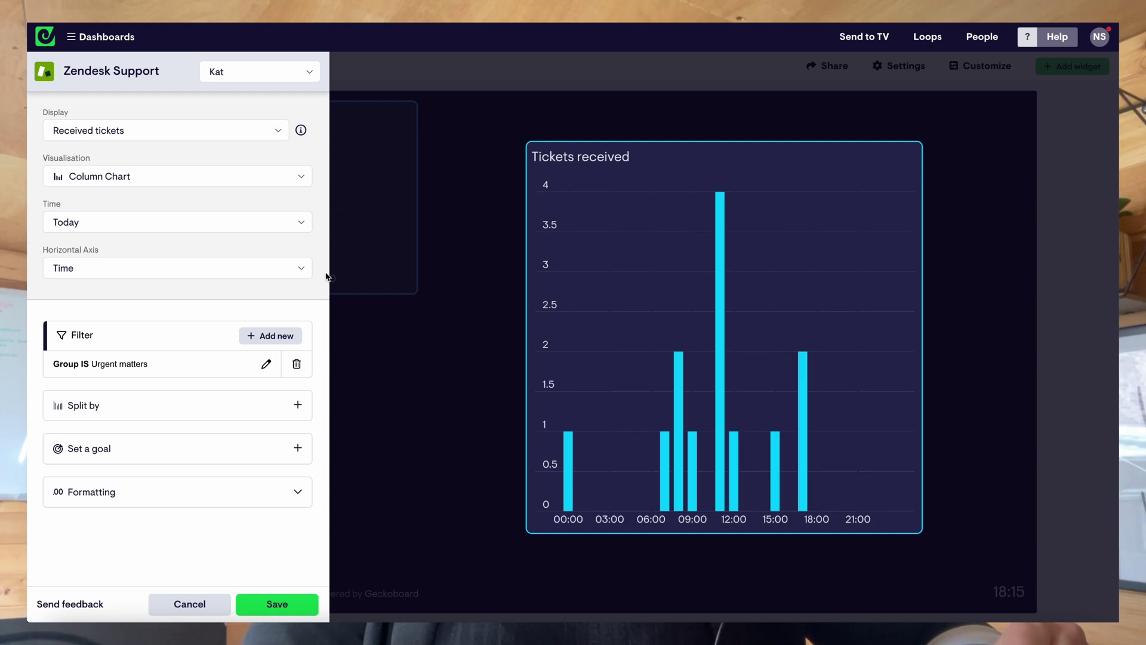
left_click(277, 604)
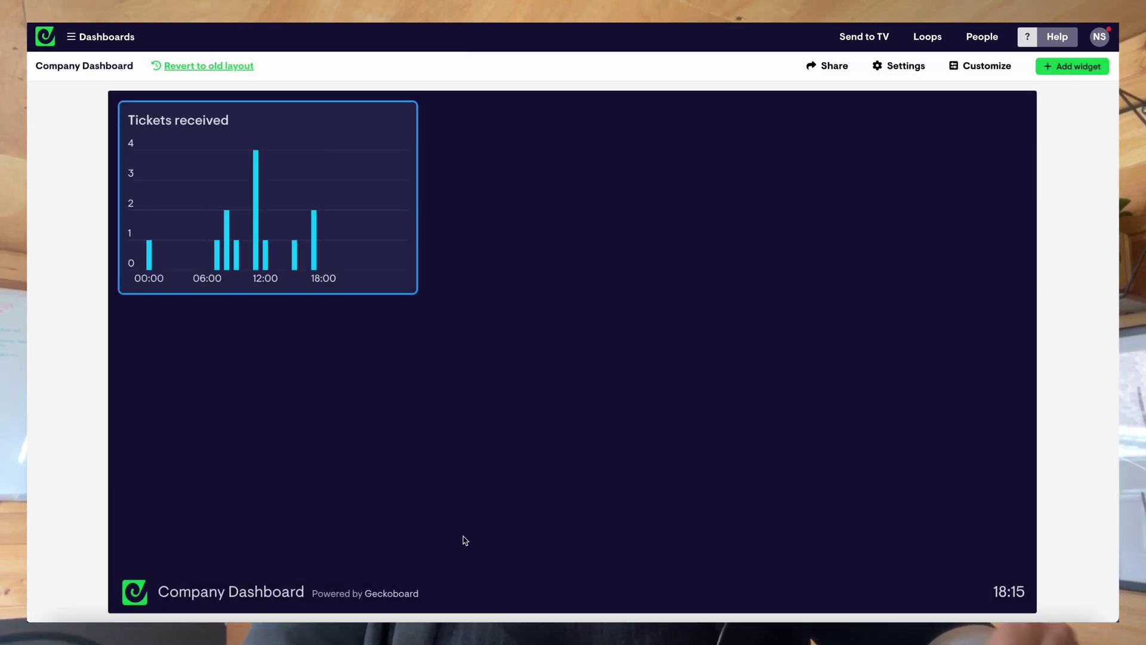
Drag the Tickets received widget's resize handle outward to widen it.
left_click_drag(419, 293, 921, 297)
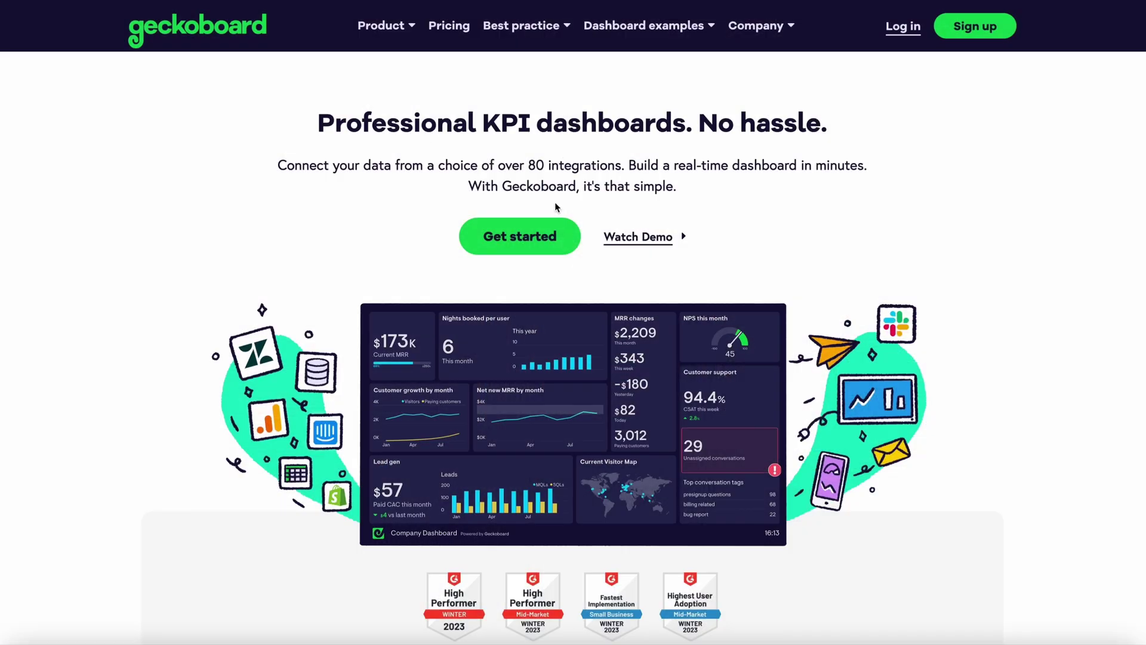
Choose Get started on the Geckoboard homepage to reach the free sign-up form.
left_click(552, 236)
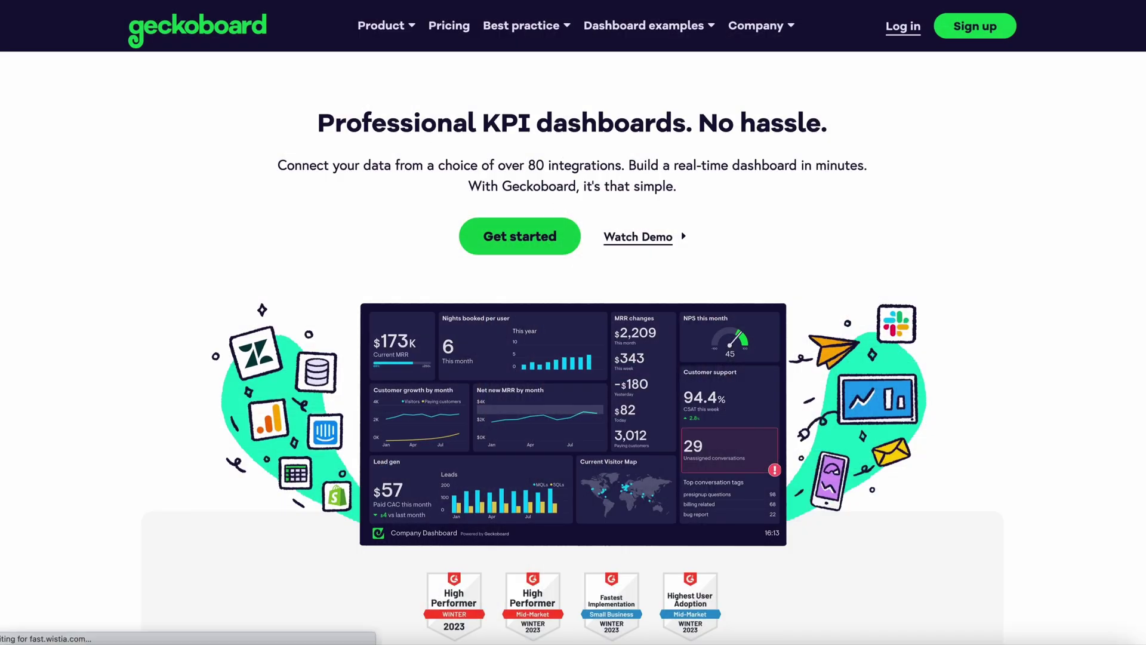